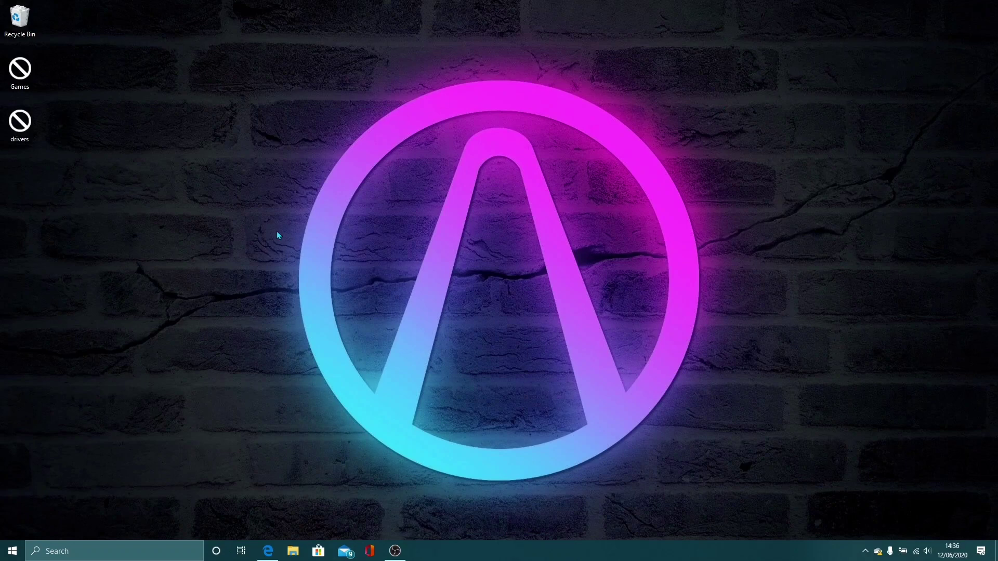
Bring the Edge window back on screen, centre it and maximize it.
click(267, 551)
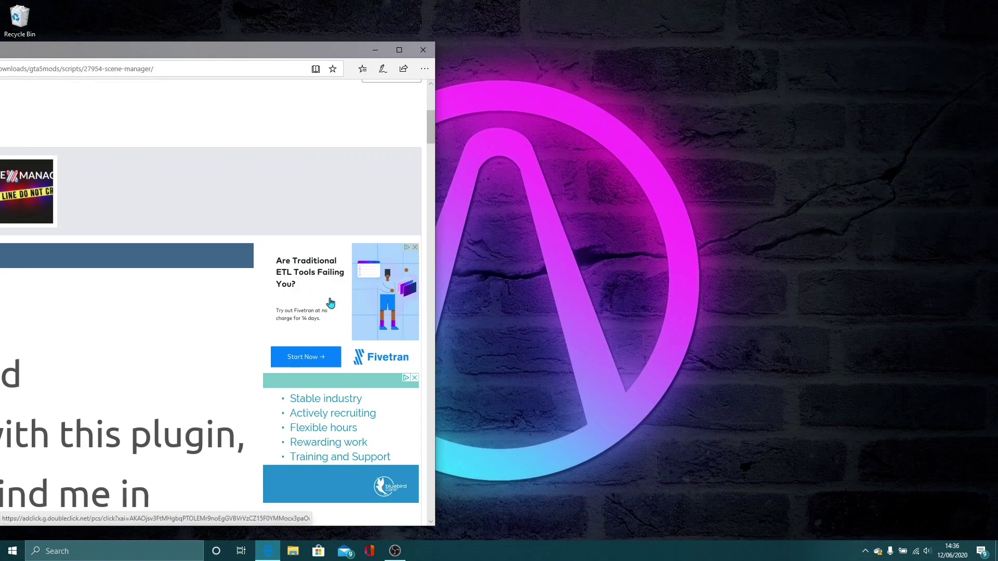
drag(211, 47, 572, 57)
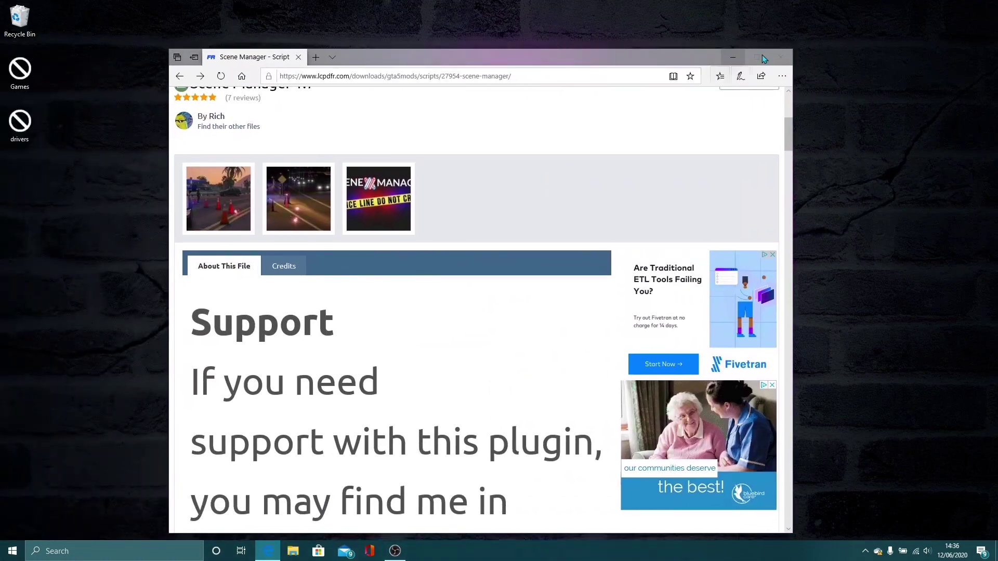
click(756, 57)
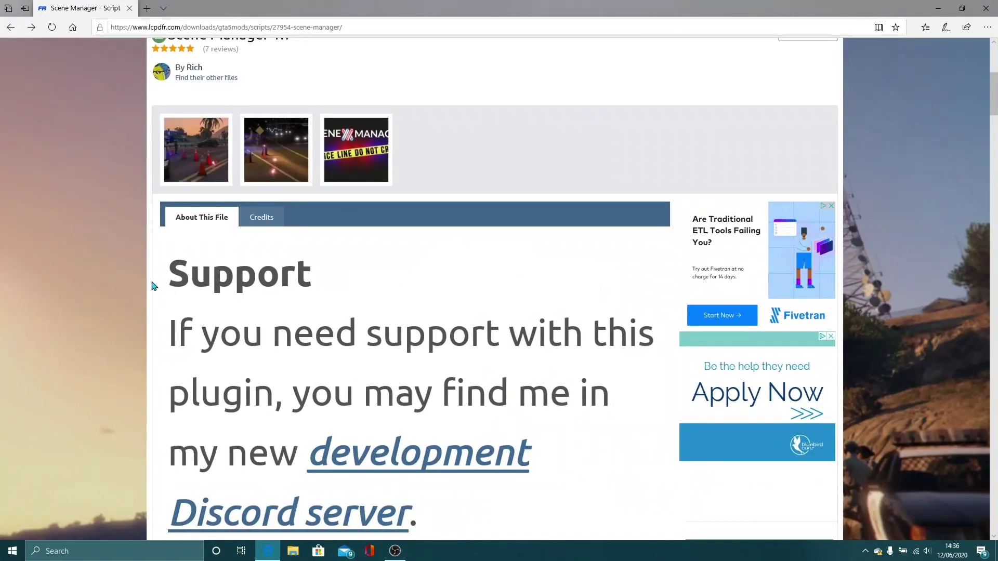
Scroll through the Scene Manager description, required files and changelog, then back up.
scroll(197, 227, down, 5)
scroll(196, 227, down, 5)
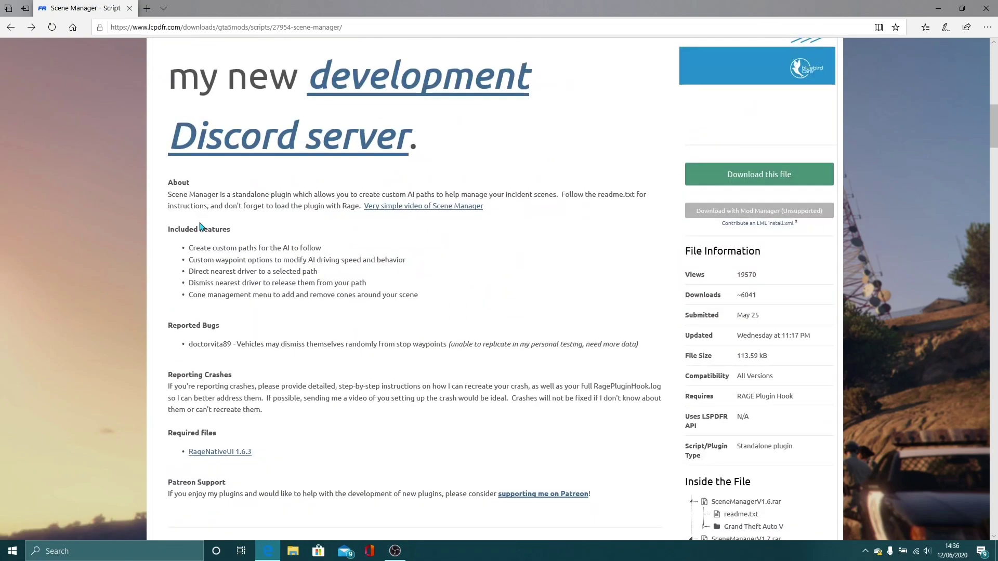
scroll(205, 231, down, 1)
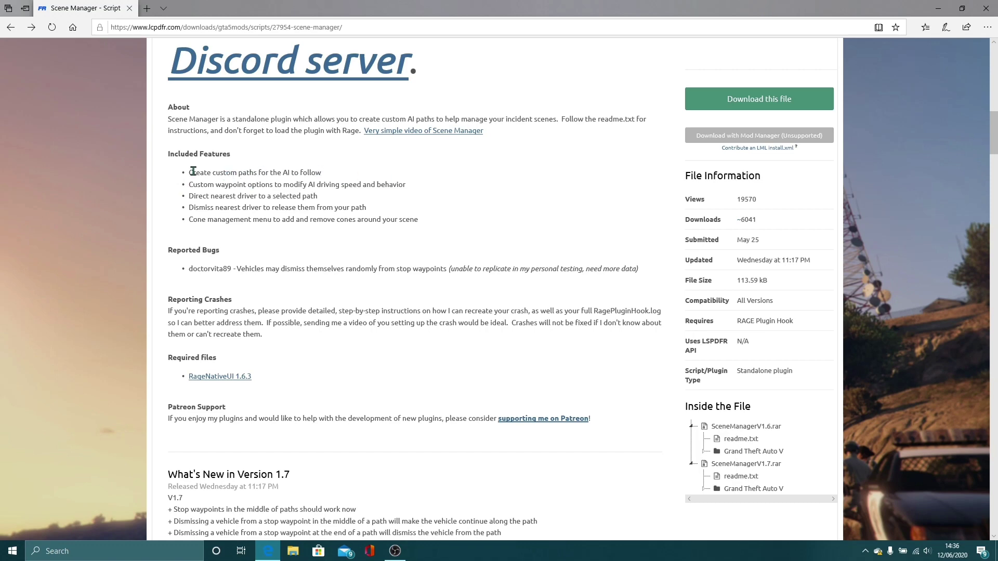
scroll(234, 166, down, 1)
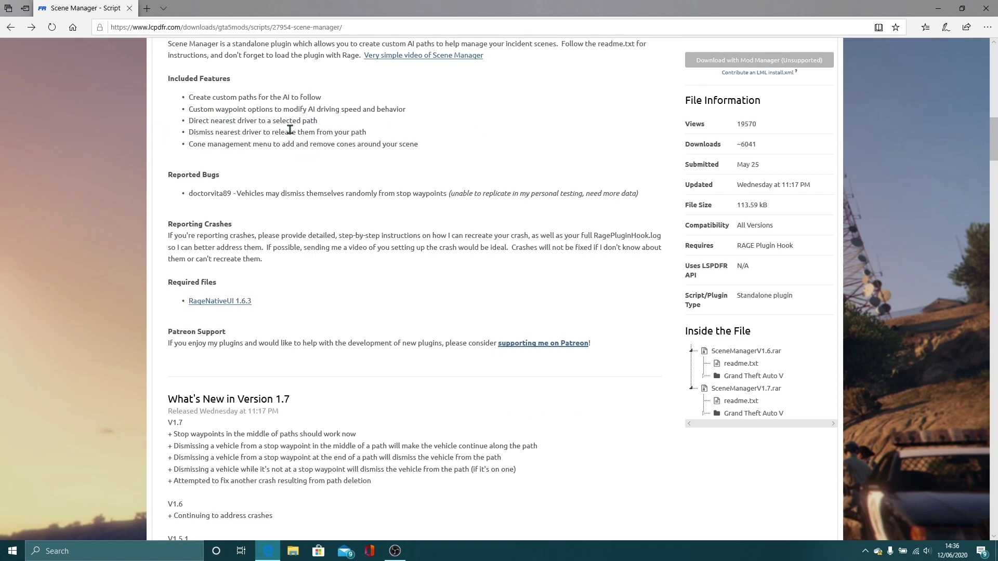
scroll(290, 129, down, 1)
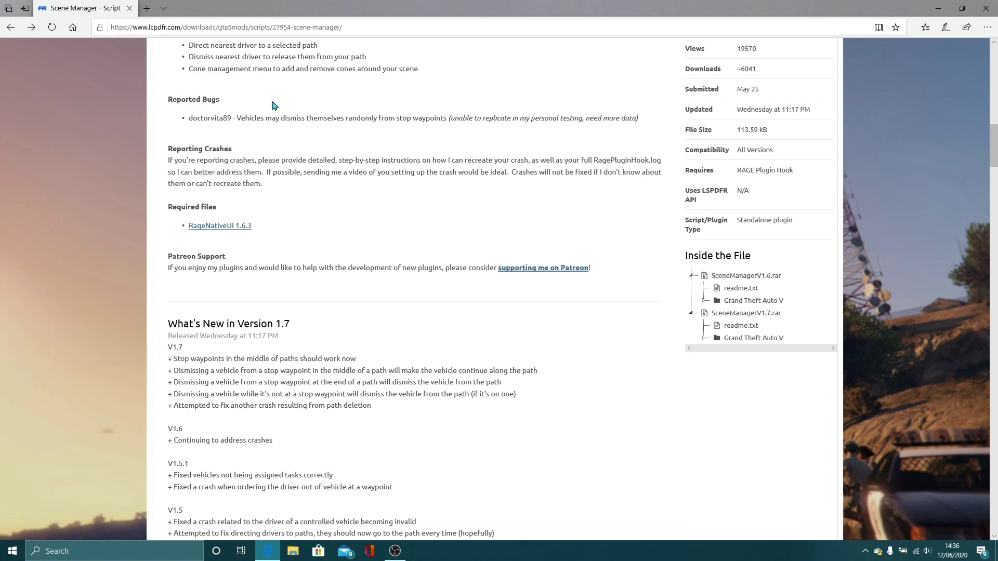
scroll(367, 163, up, 10)
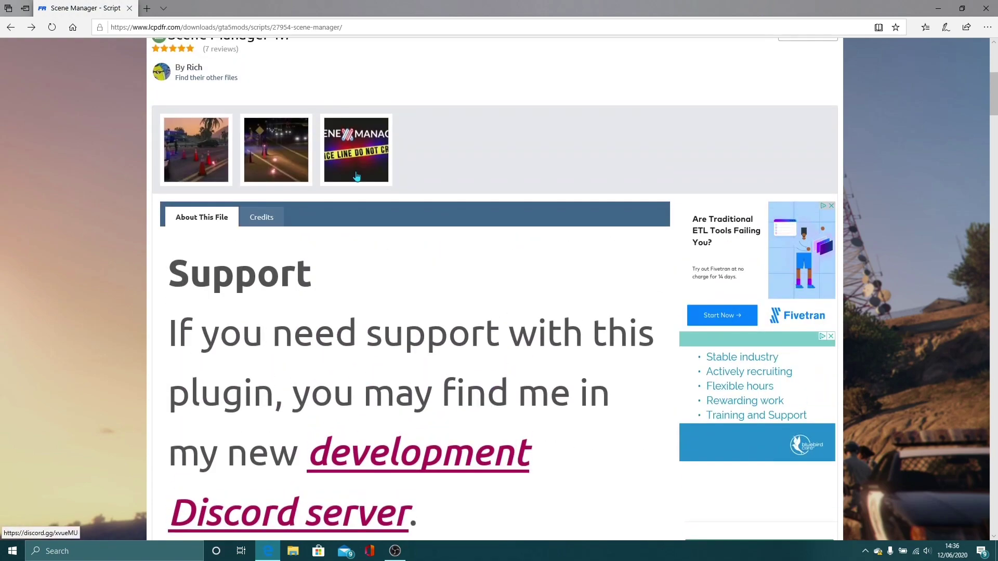
Enlarge the first Scene Manager screenshot, go back, and reopen the Scene Manager page.
click(203, 156)
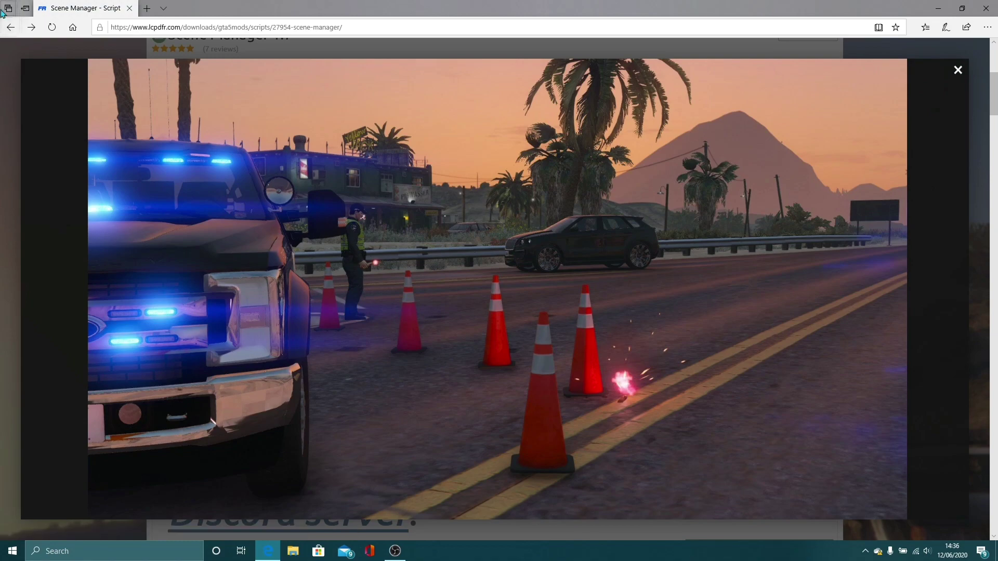
click(8, 27)
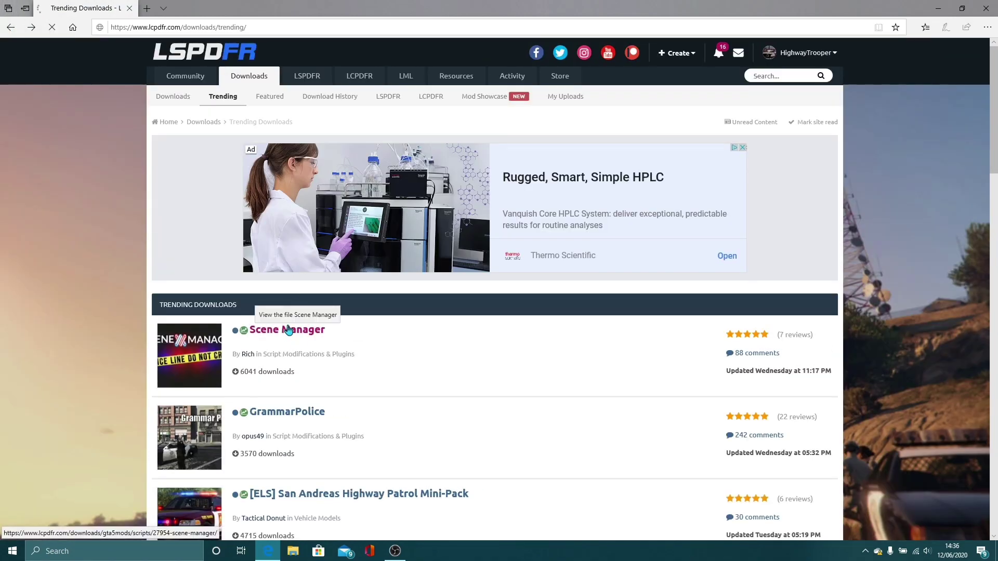
click(296, 330)
Enlarge the second Scene Manager screenshot and return to the Trending Downloads list.
scroll(480, 206, down, 4)
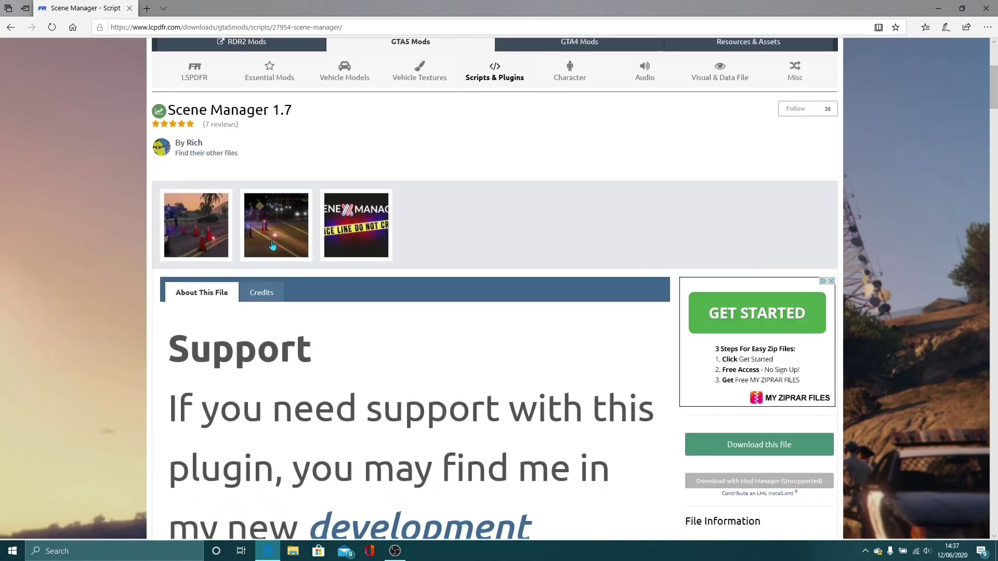
click(273, 245)
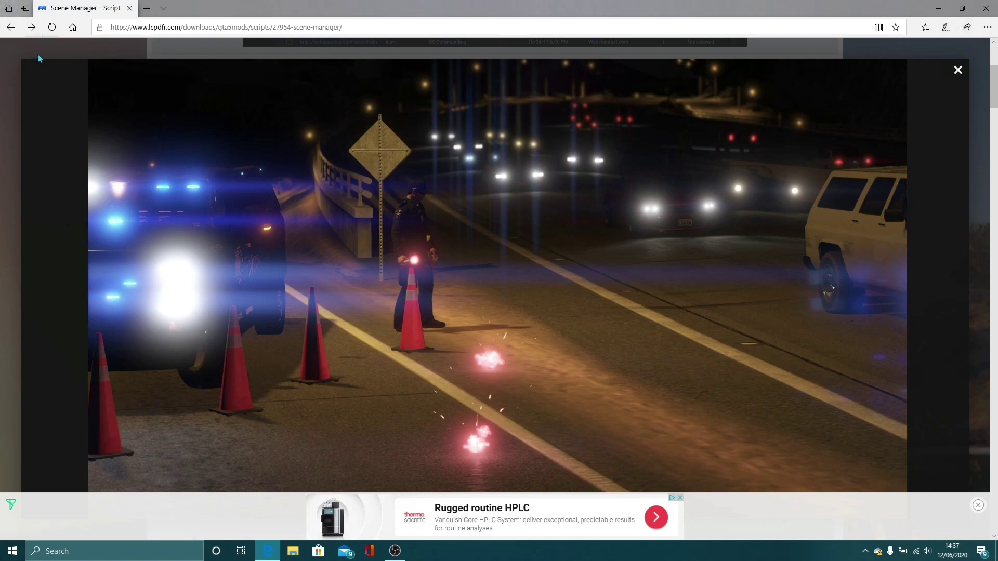
click(16, 29)
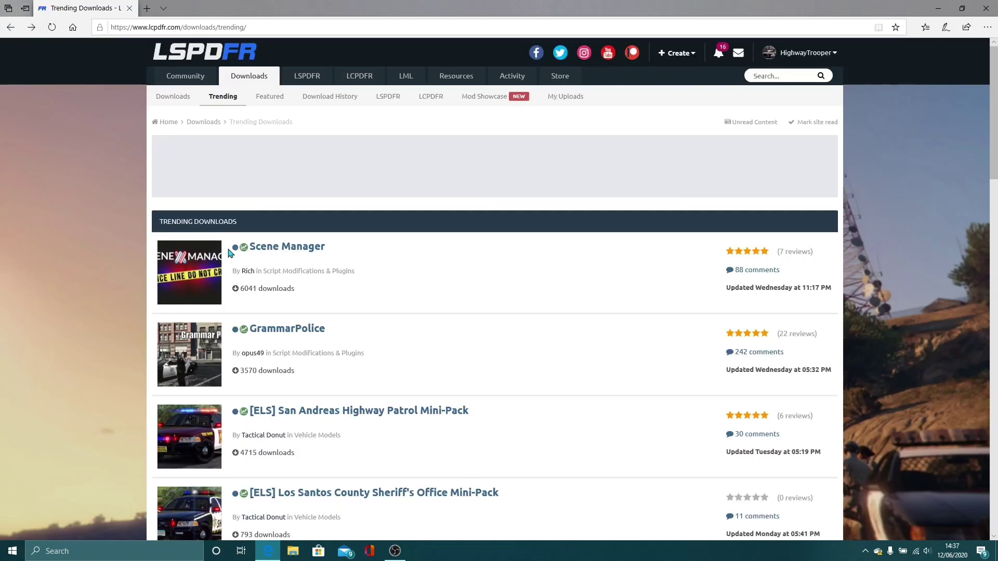
Reopen the Scene Manager page and scroll through its description.
click(279, 255)
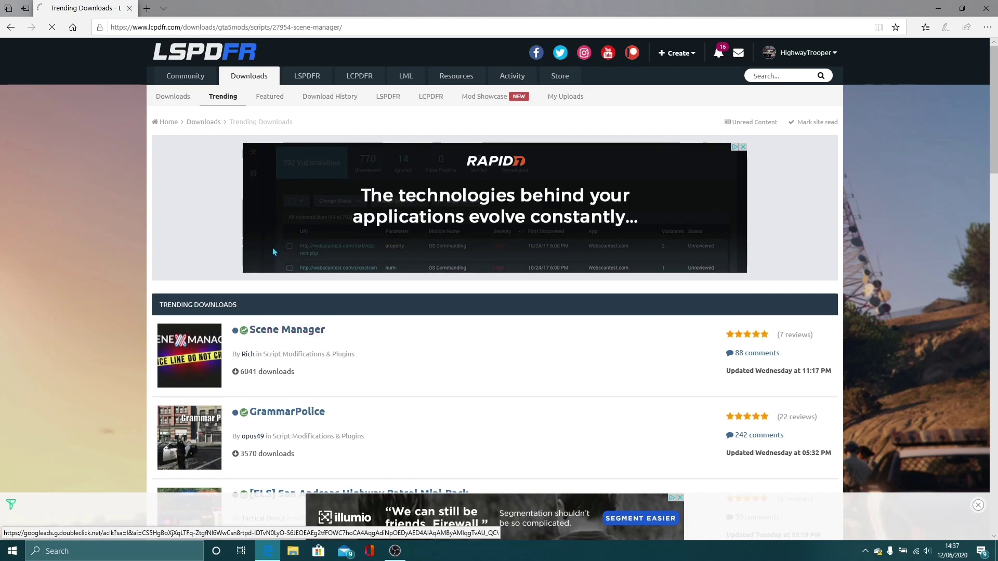
scroll(359, 215, down, 8)
scroll(358, 216, down, 3)
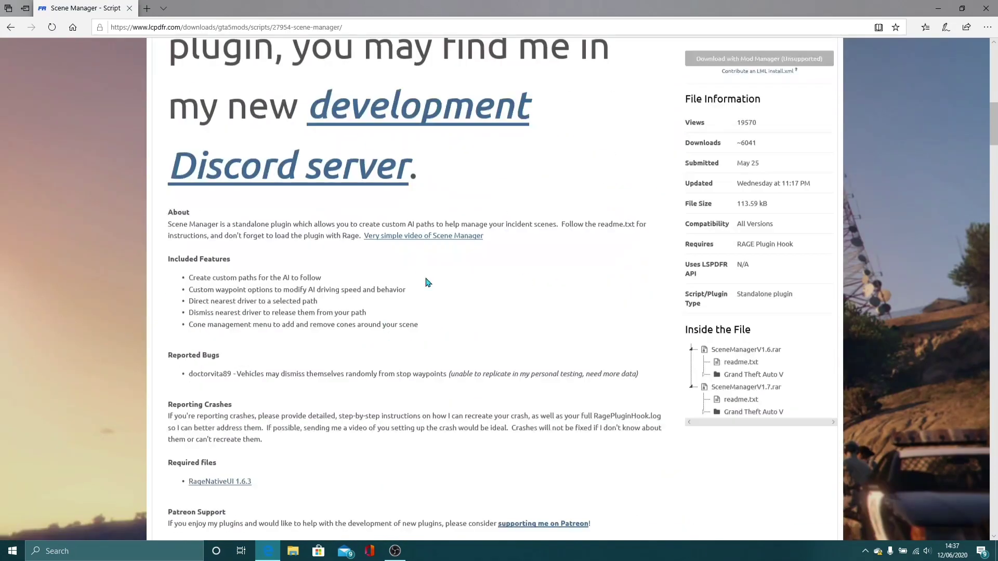
scroll(600, 311, down, 3)
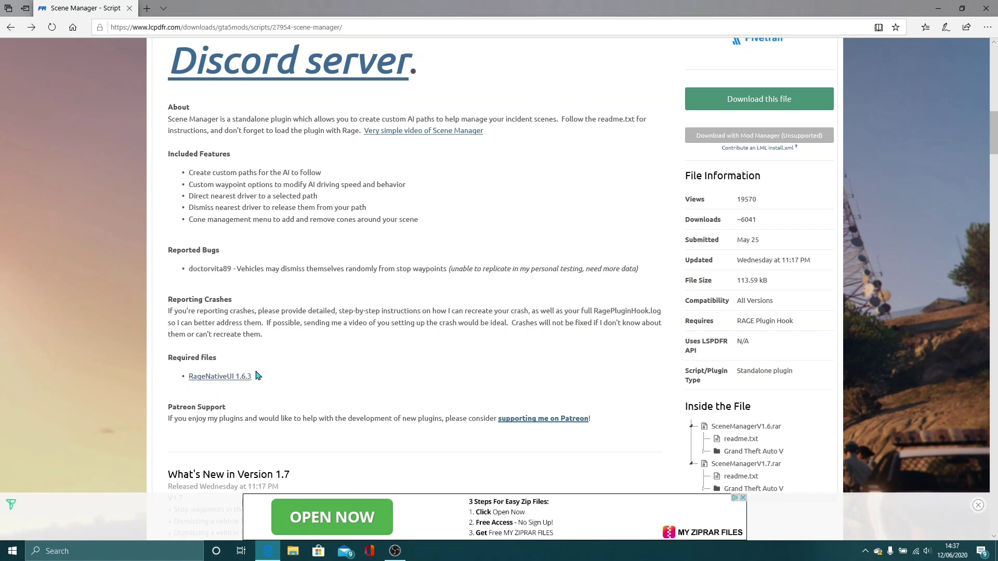
scroll(255, 375, up, 10)
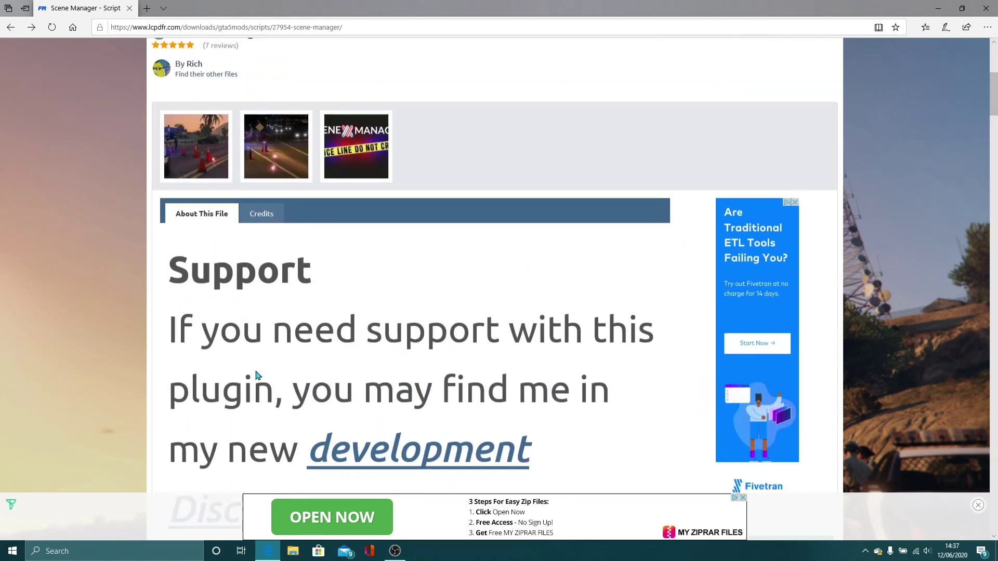
Enlarge the first screenshot, go back, and reopen the Scene Manager 1.7 page.
click(207, 187)
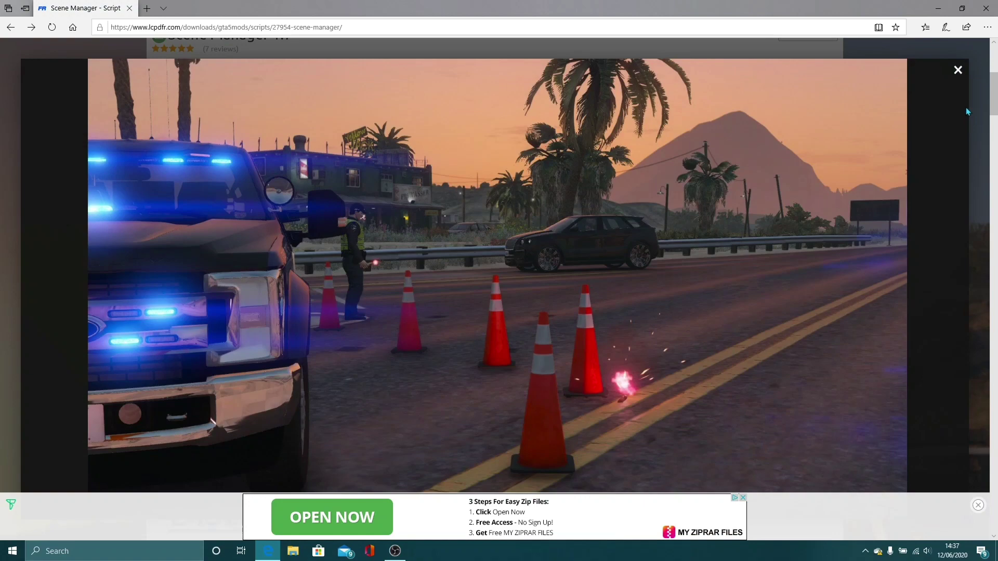
click(6, 31)
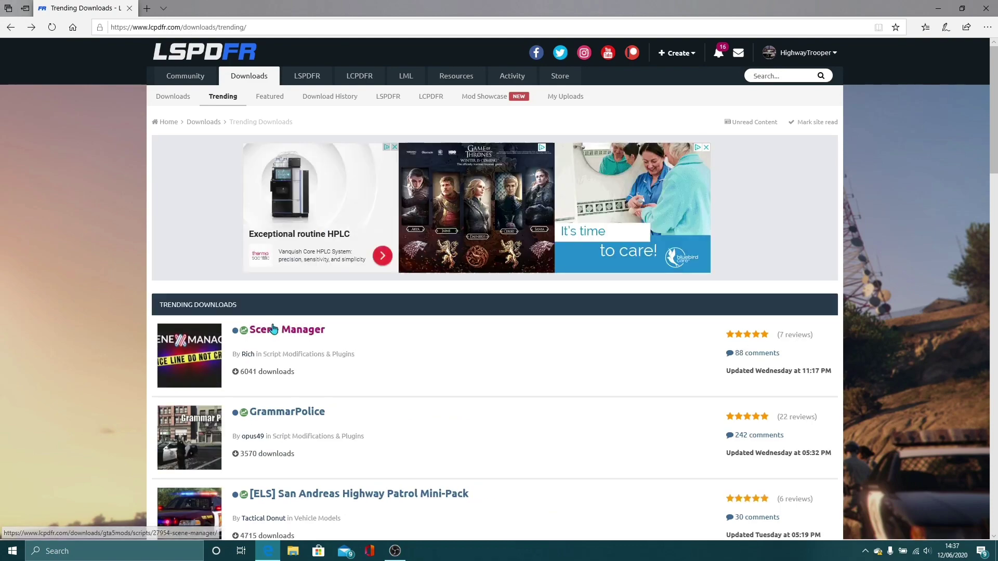
click(253, 248)
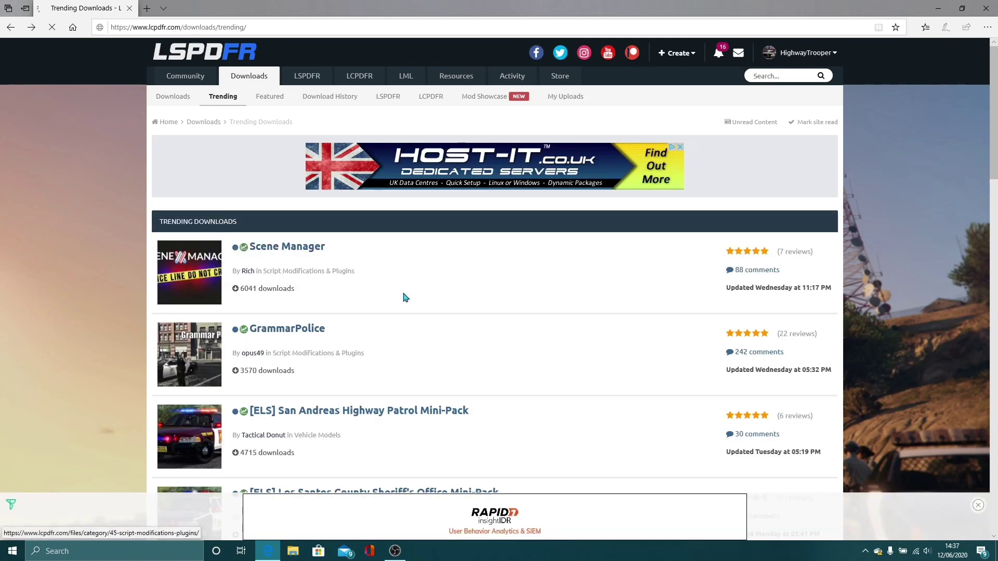
scroll(388, 276, down, 5)
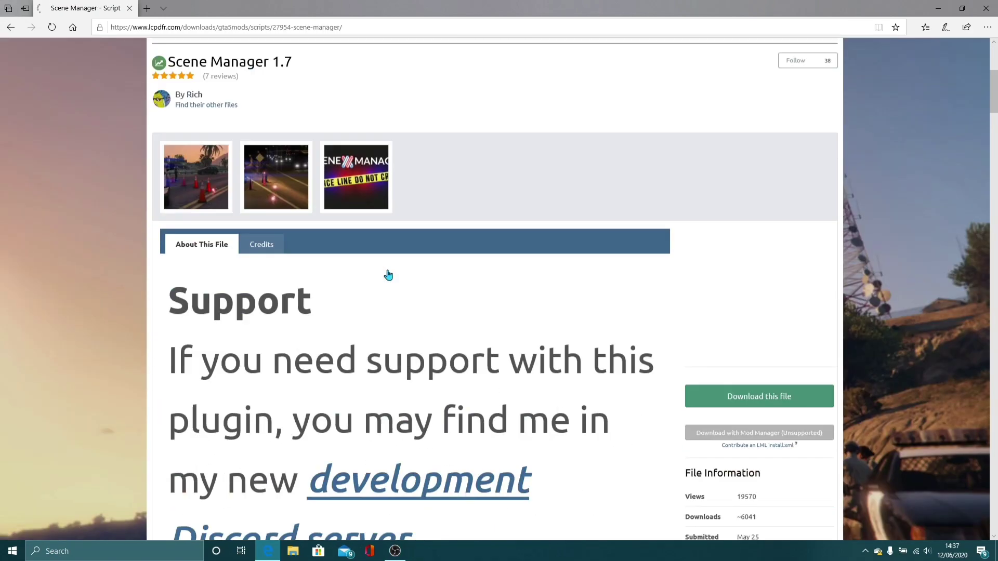
scroll(389, 267, down, 3)
scroll(494, 216, down, 5)
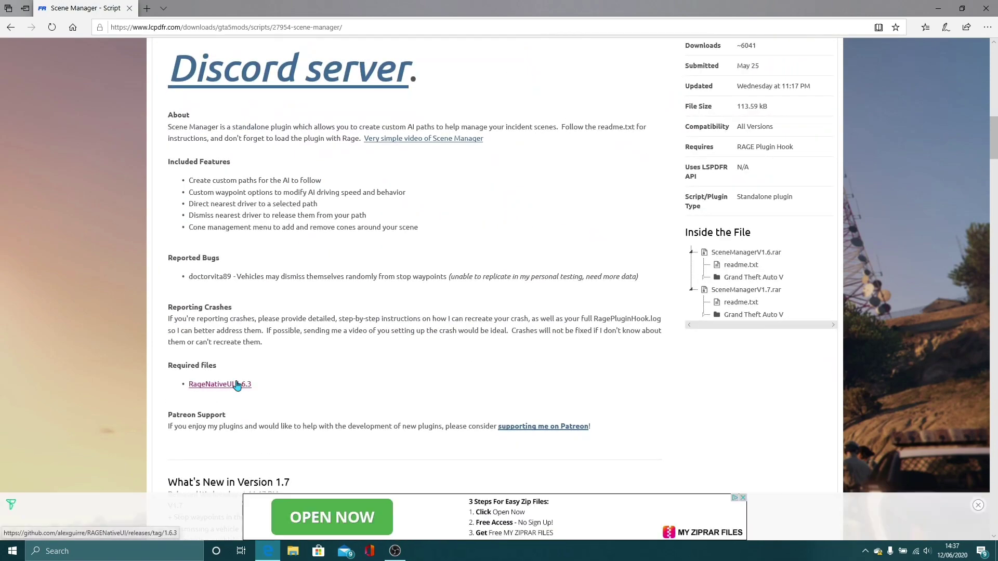
scroll(473, 229, up, 5)
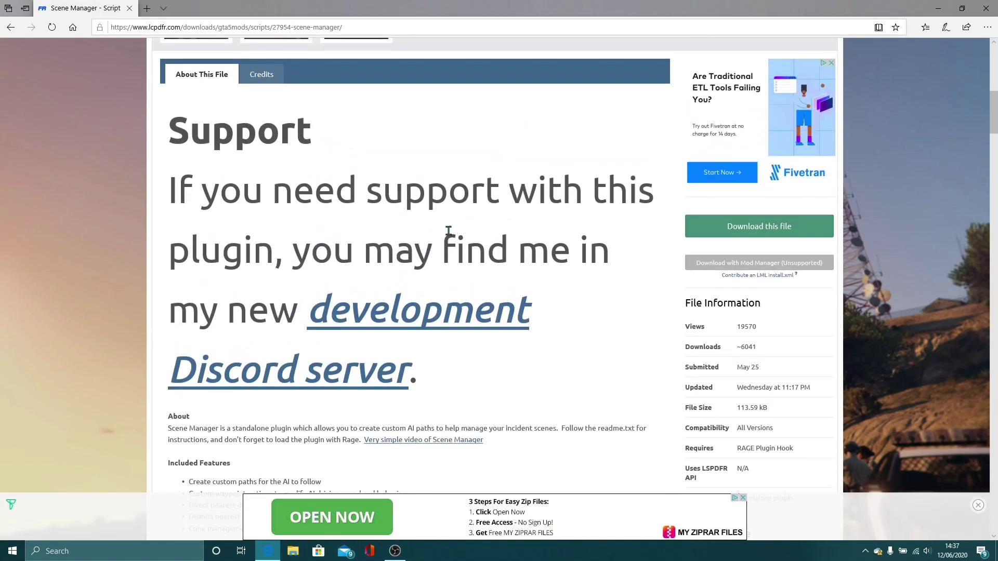
scroll(446, 235, down, 5)
scroll(451, 237, up, 4)
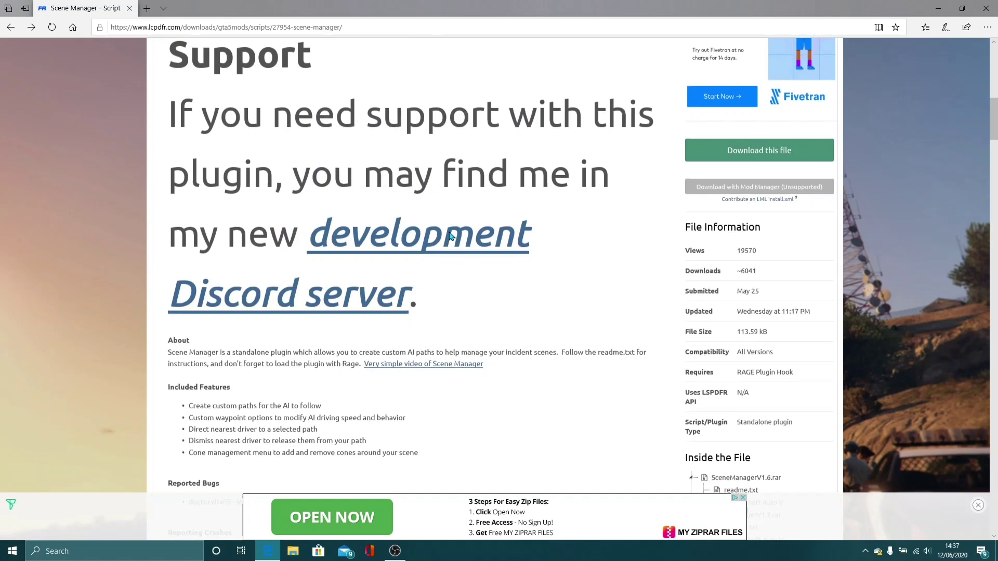
scroll(450, 236, up, 5)
scroll(448, 234, down, 4)
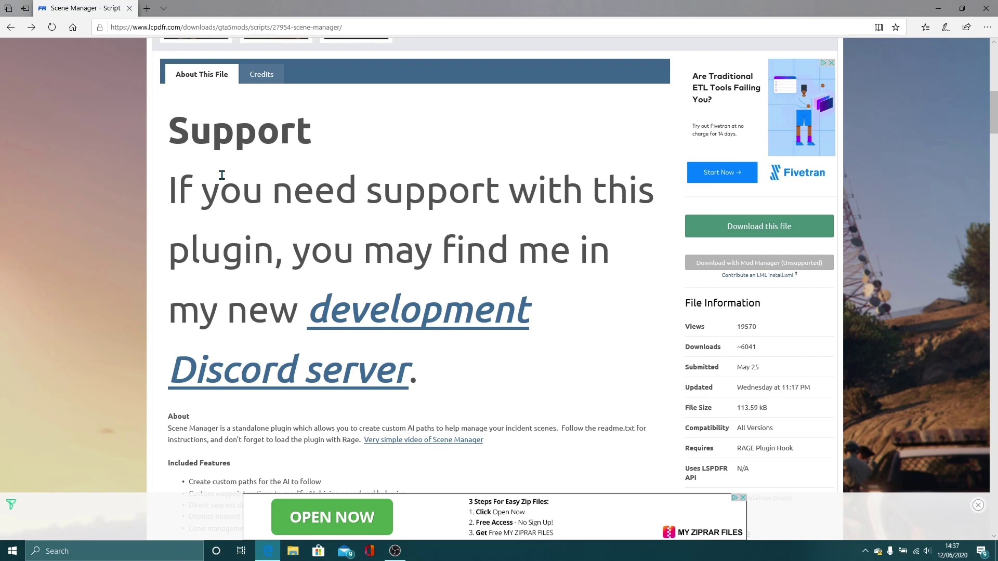
scroll(290, 194, up, 6)
scroll(289, 196, down, 3)
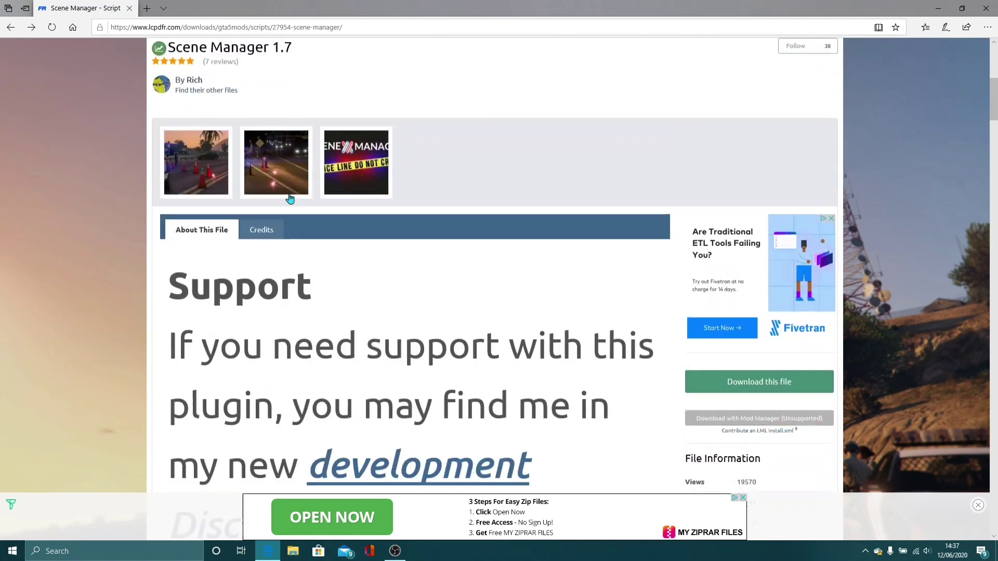
scroll(345, 197, down, 1)
scroll(343, 198, up, 3)
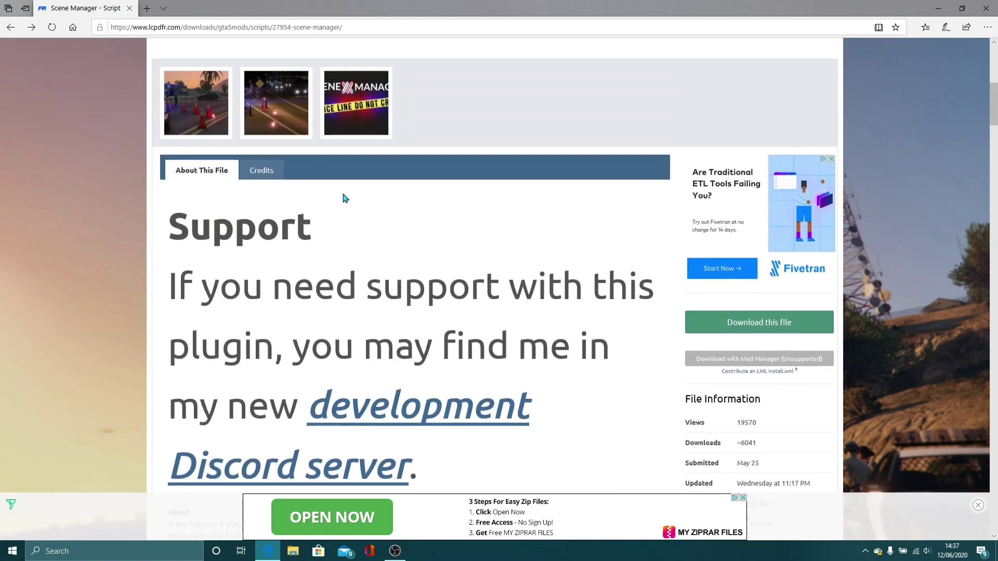
Start the Scene Manager download and agree to the download terms.
scroll(342, 197, down, 5)
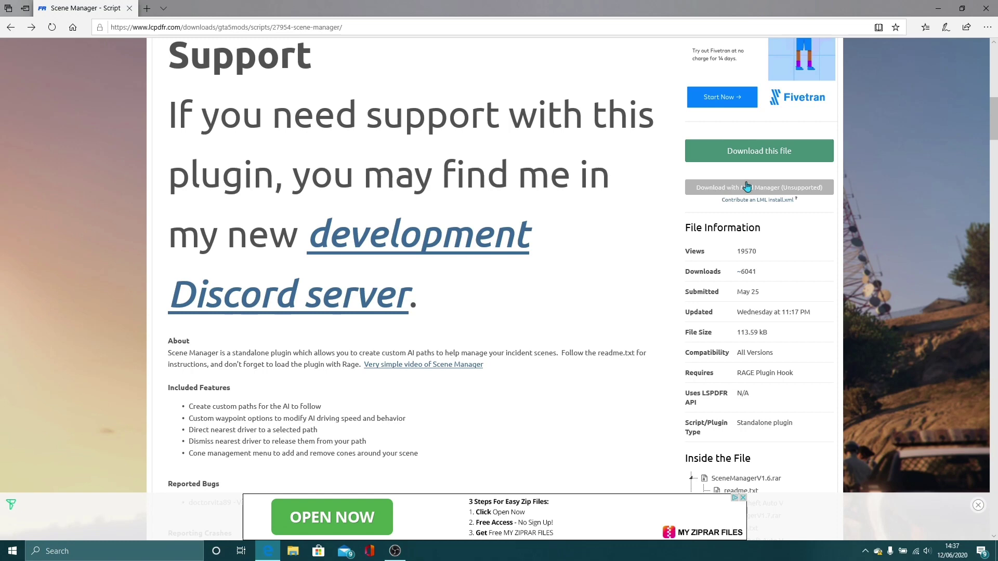
click(758, 151)
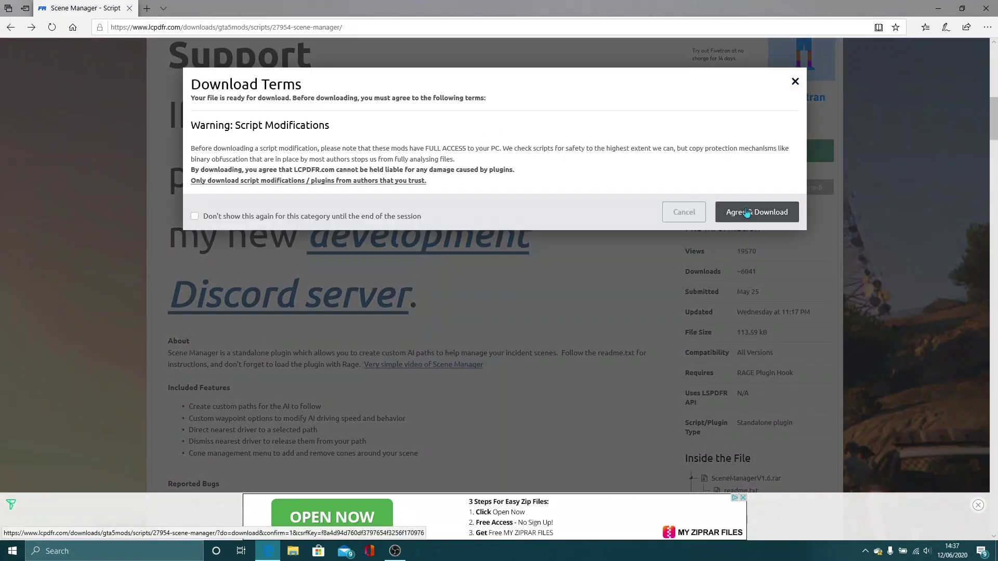
click(753, 212)
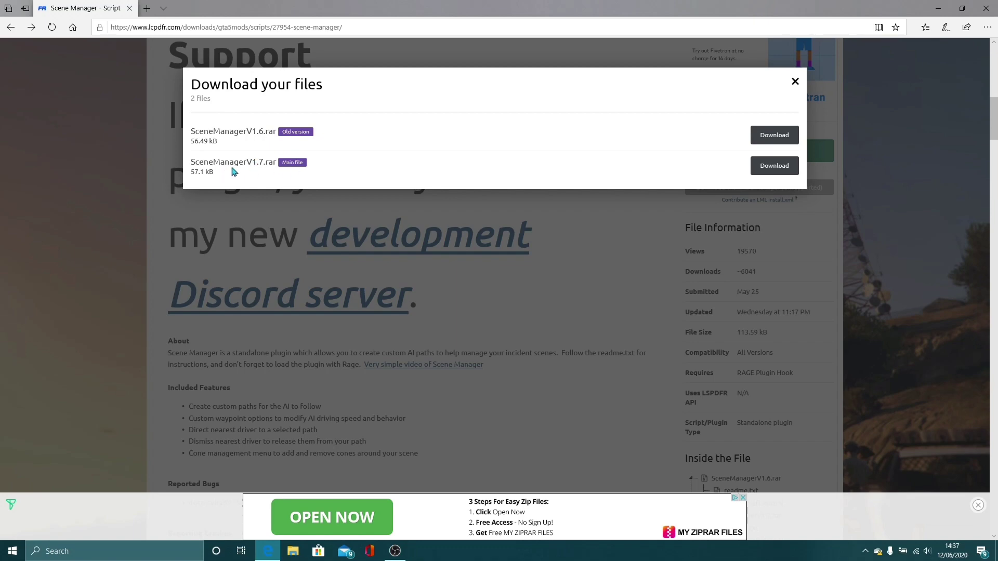
Download the SceneManagerV1.7.rar main file and open it in WinRAR.
scroll(389, 167, down, 2)
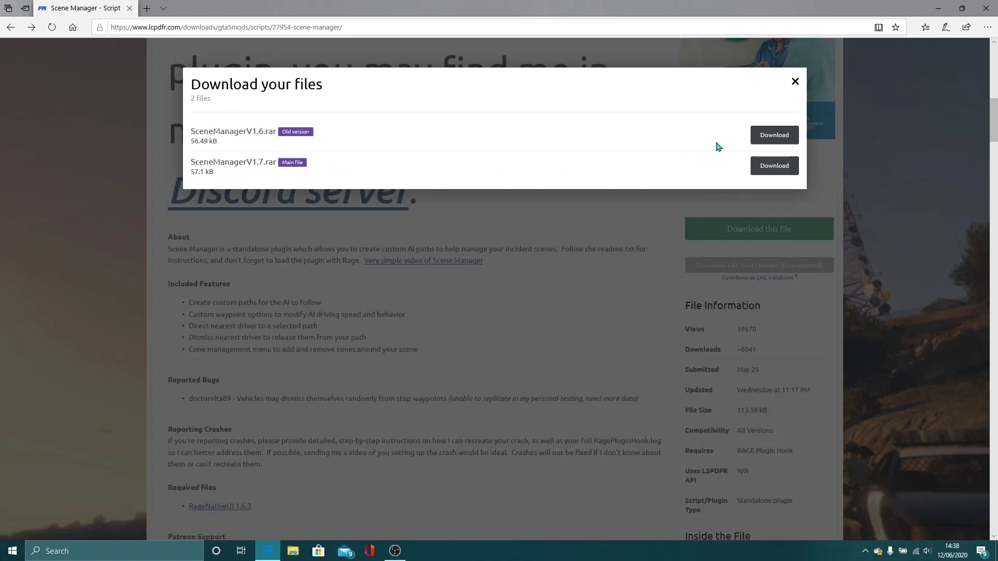
click(769, 165)
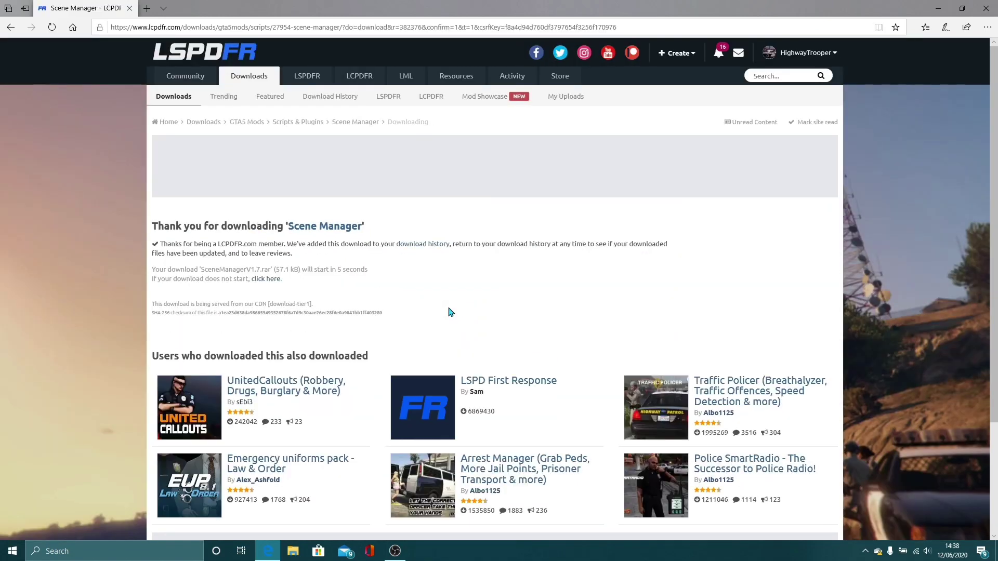
scroll(538, 395, down, 1)
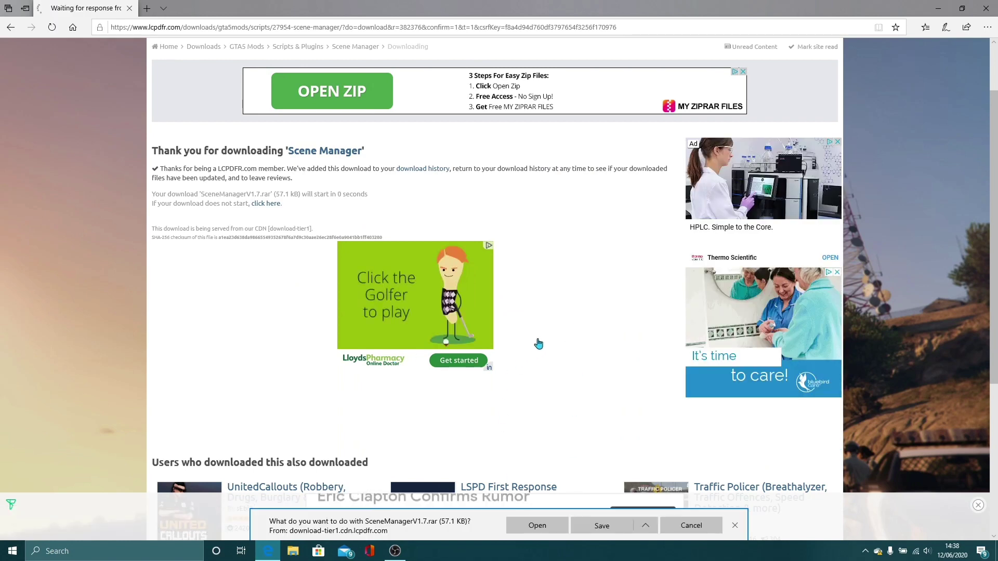
click(536, 526)
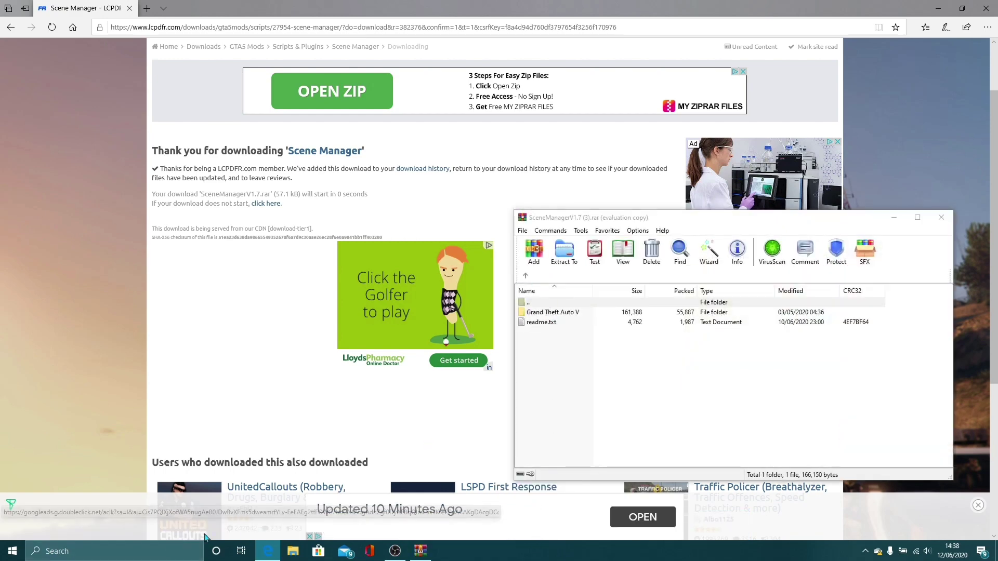
In File Explorer, browse Local Disk (C:) to Program Files (x86)\Steam\steamapps\common.
click(293, 551)
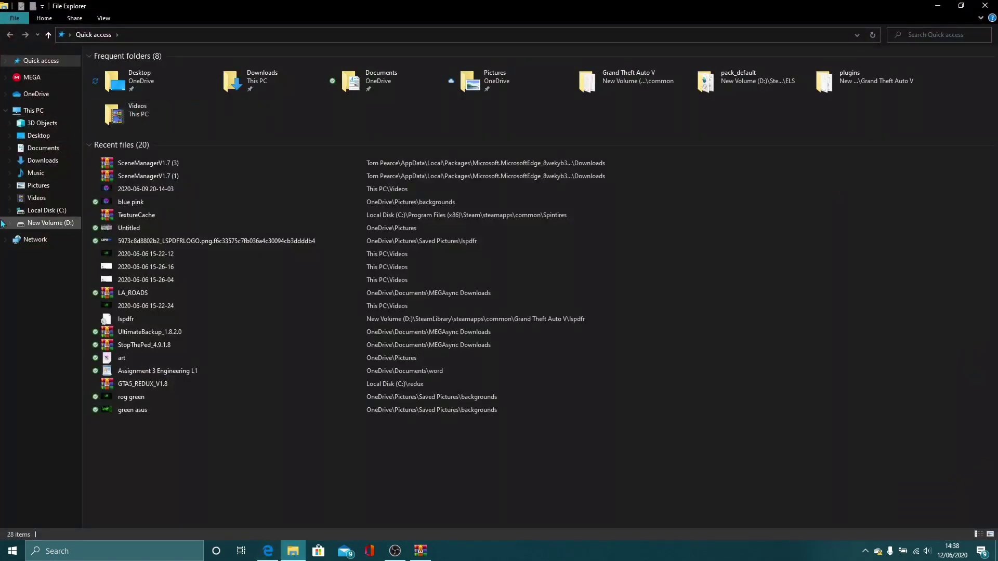
click(44, 210)
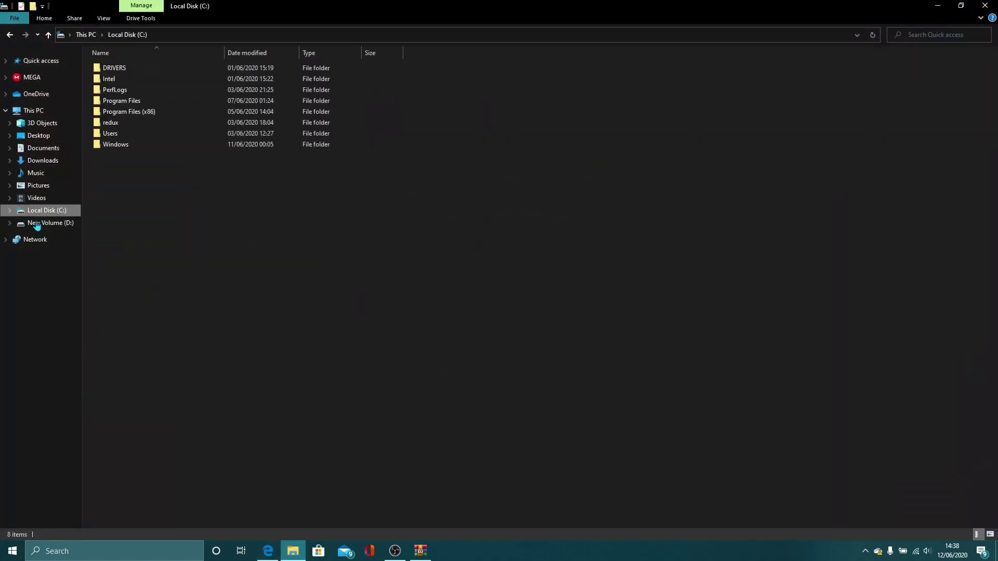
click(36, 223)
click(40, 214)
click(41, 223)
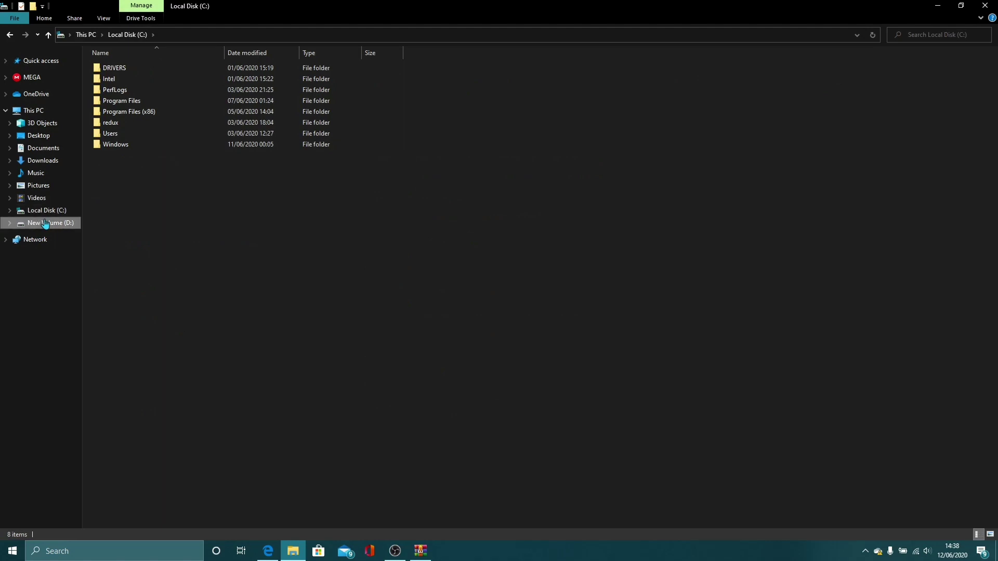
click(49, 210)
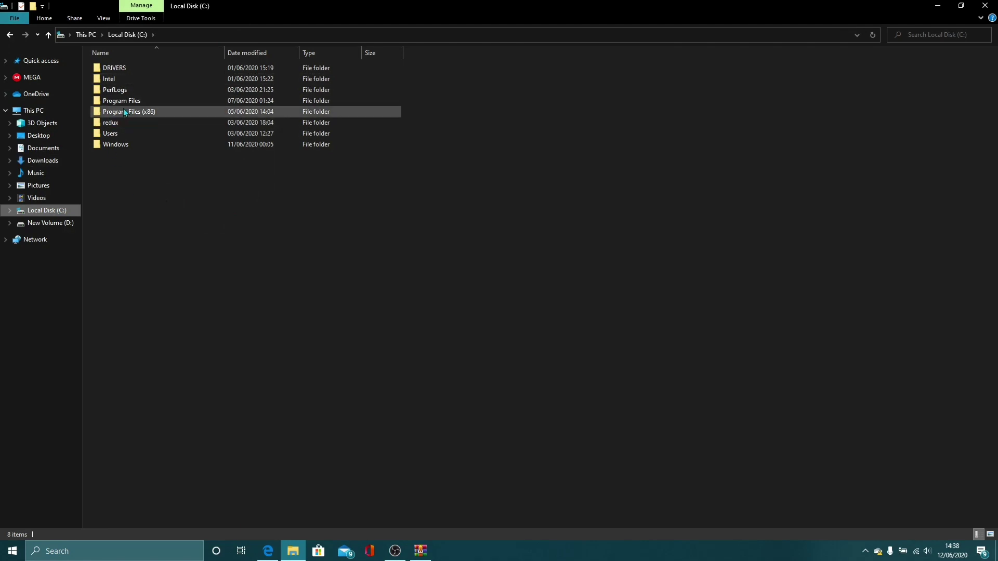
mouse_move(250, 128)
double_click(170, 110)
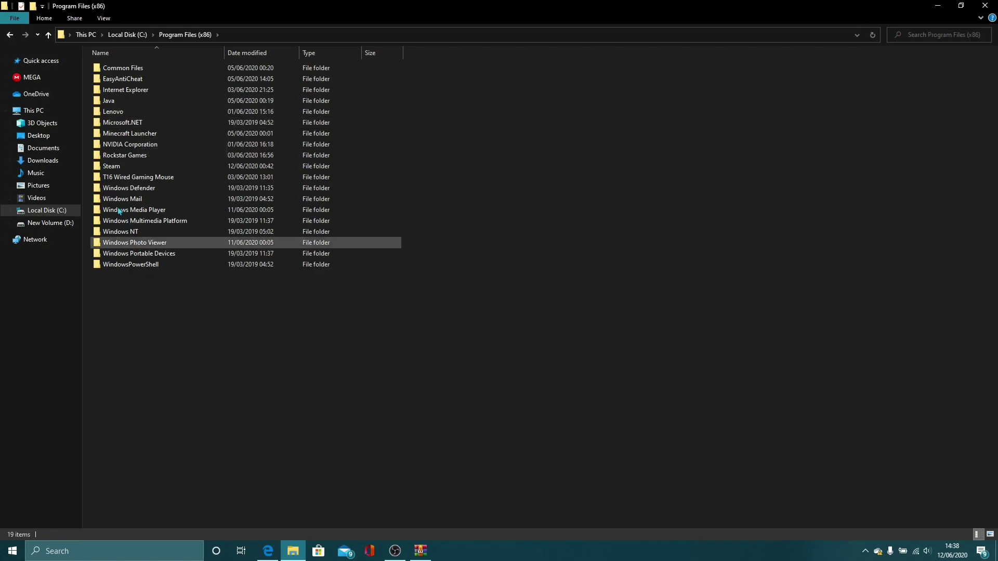
double_click(105, 169)
scroll(166, 235, down, 2)
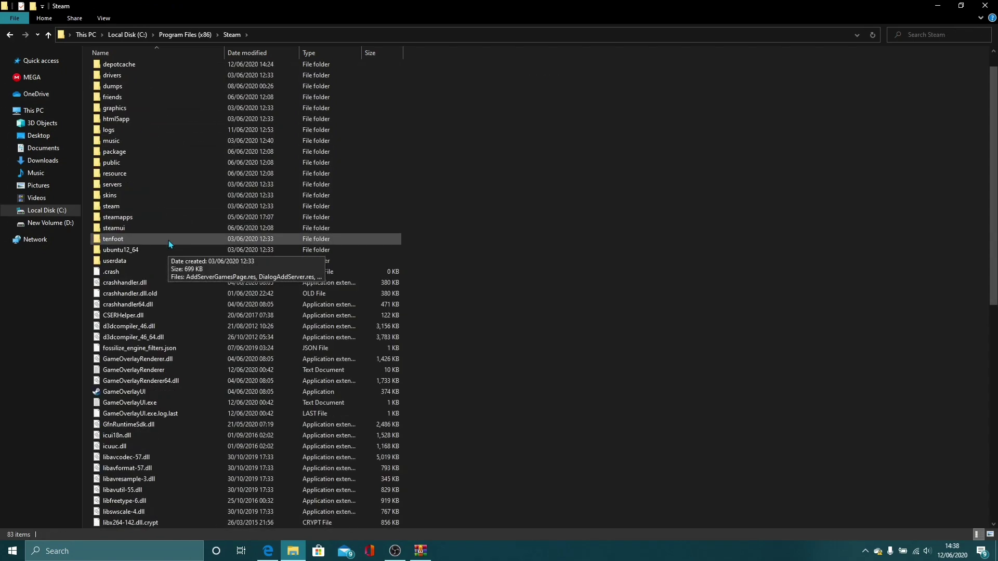
double_click(126, 217)
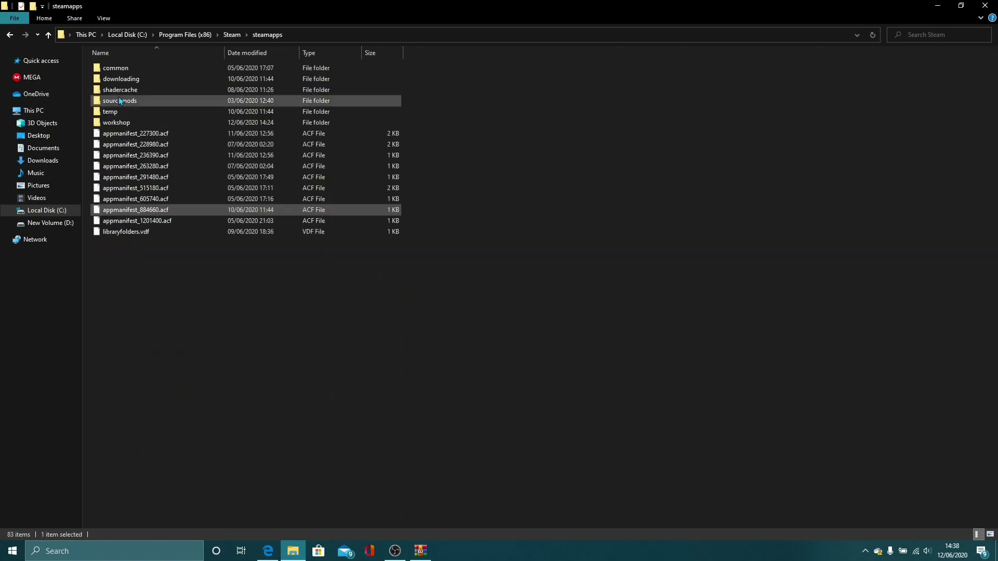
double_click(108, 69)
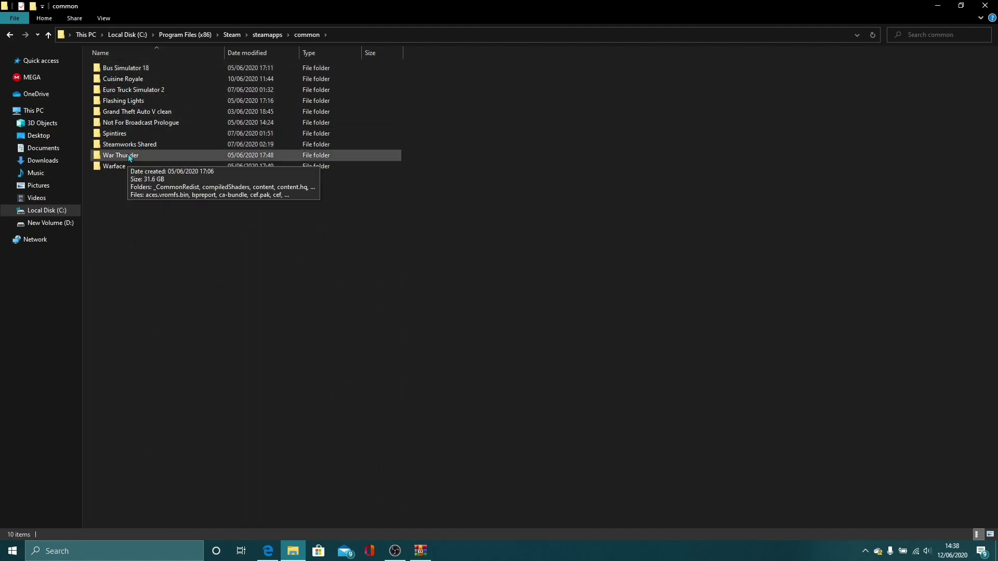
Switch to New Volume (D:) and open SteamLibrary\steamapps\common\Grand Theft Auto V - Copy.
click(41, 223)
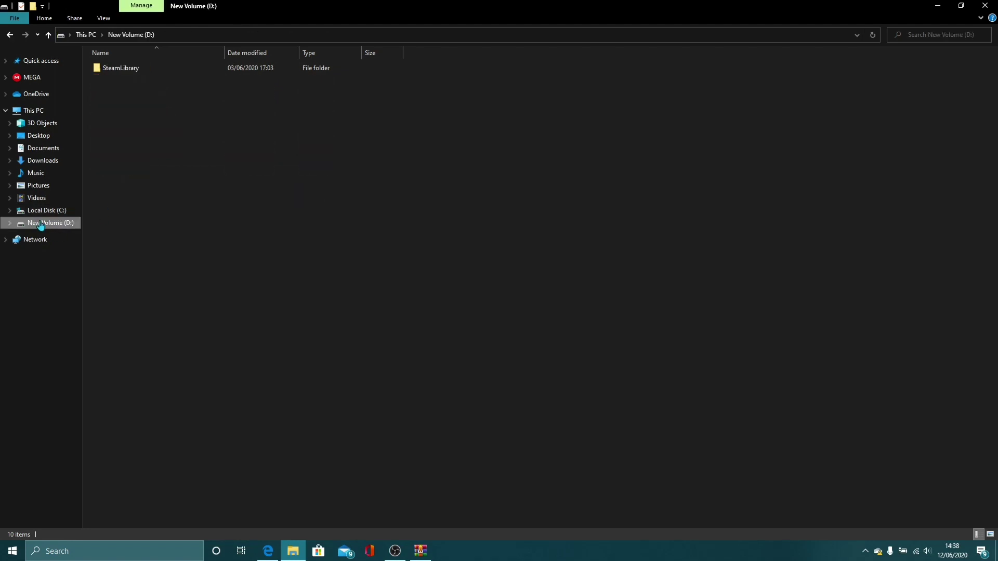
double_click(104, 69)
click(105, 67)
double_click(105, 67)
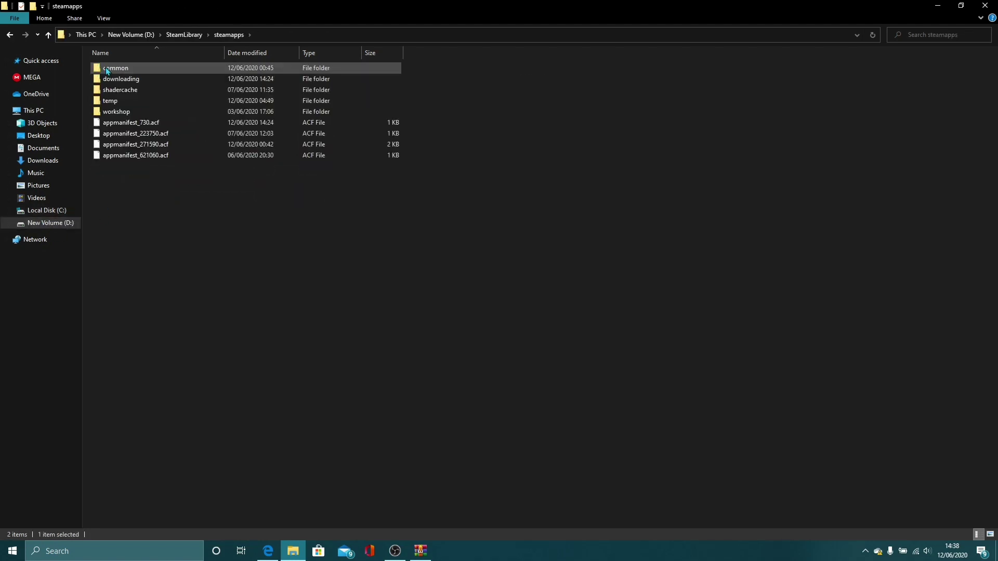
double_click(106, 67)
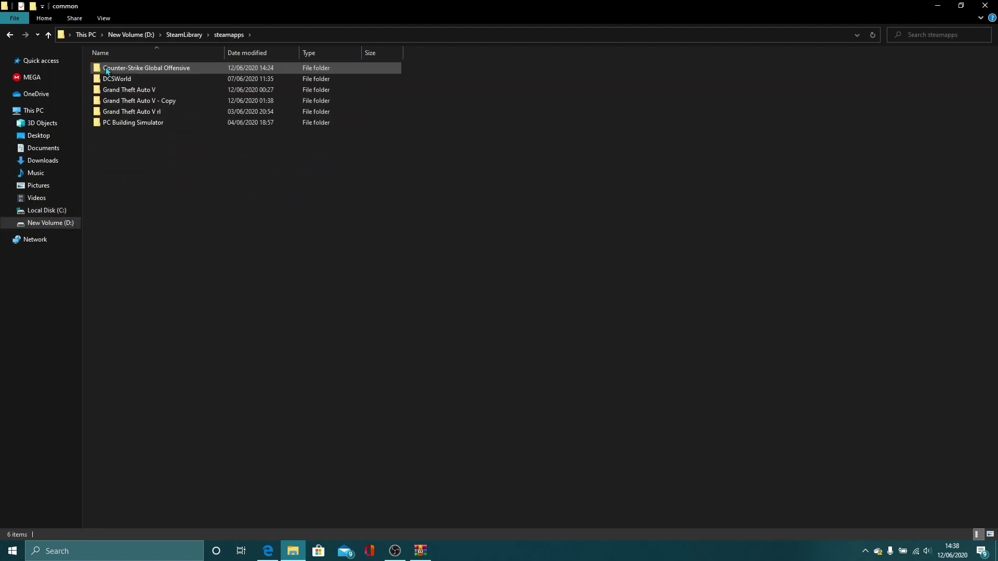
click(150, 103)
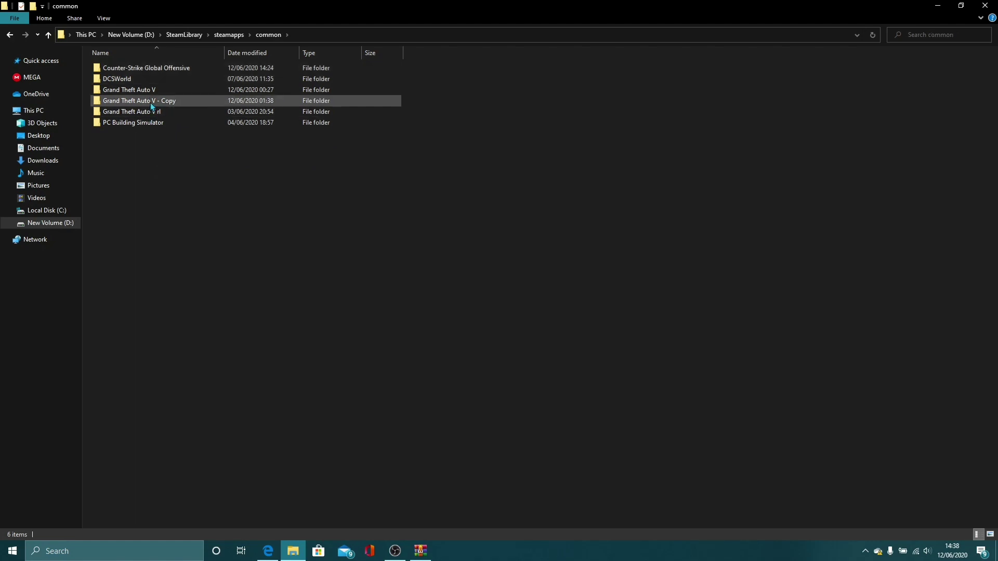
click(154, 105)
double_click(155, 104)
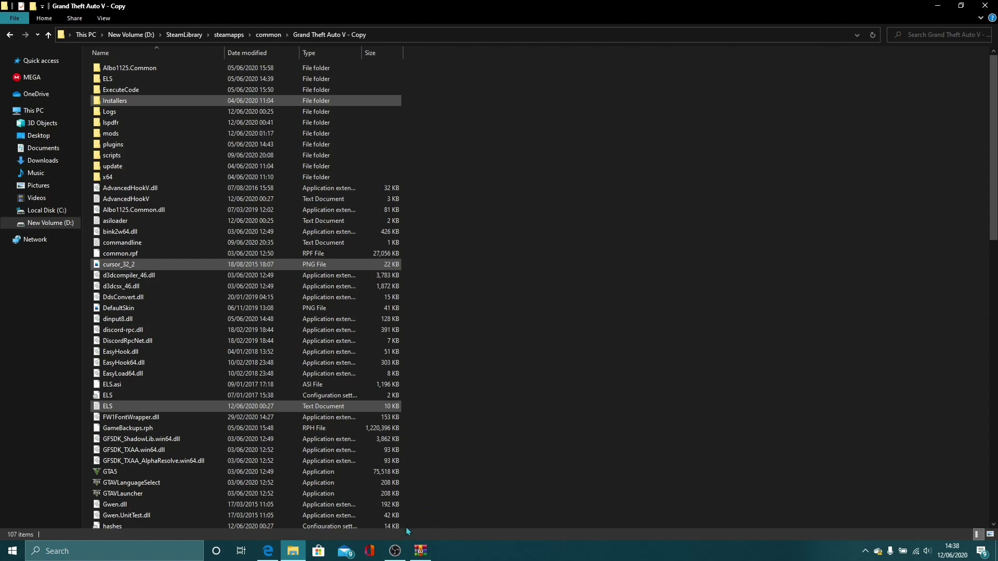
Bring the WinRAR archive forward and open its Grand Theft Auto V folder.
mouse_move(421, 551)
click(459, 493)
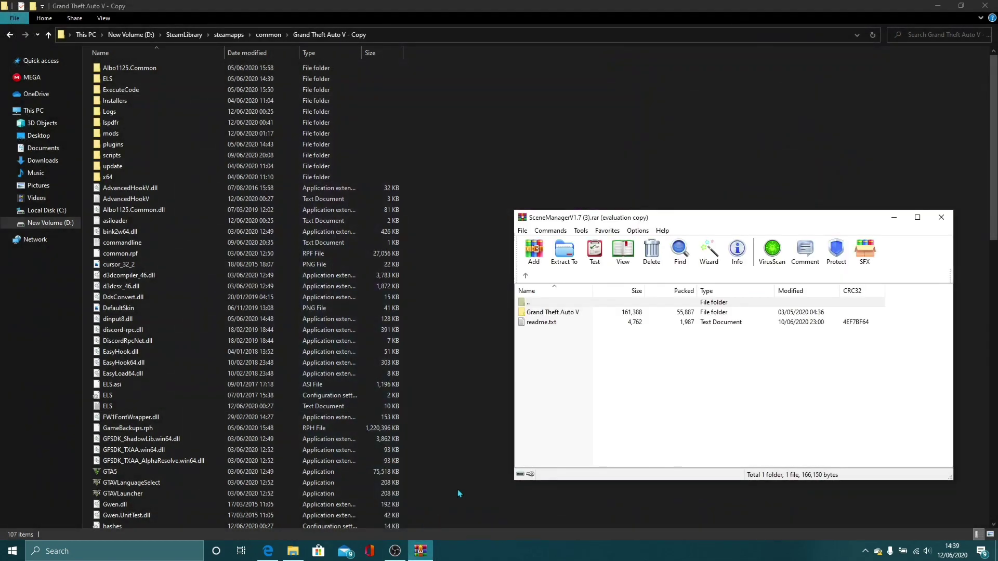
drag(683, 218, 643, 136)
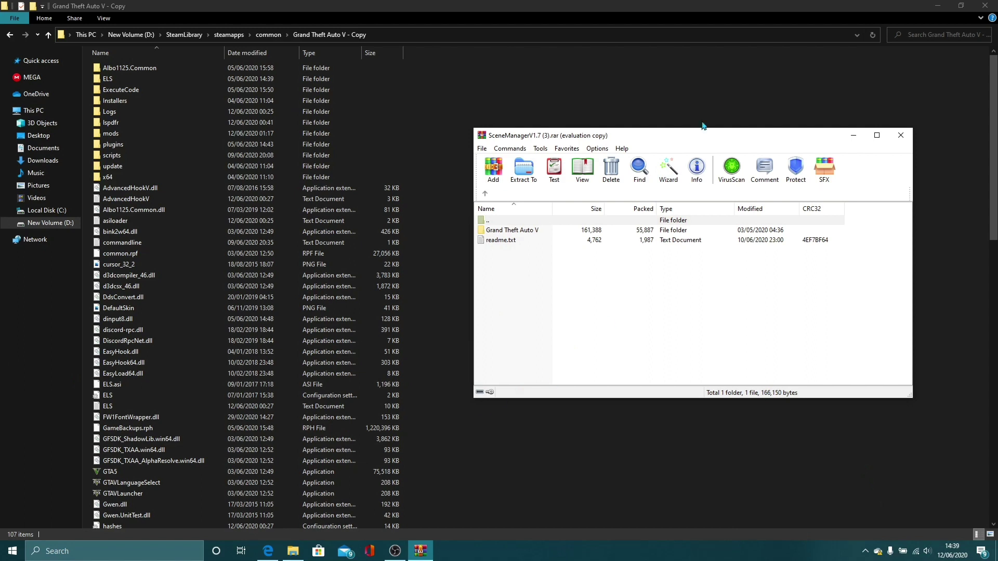
double_click(517, 231)
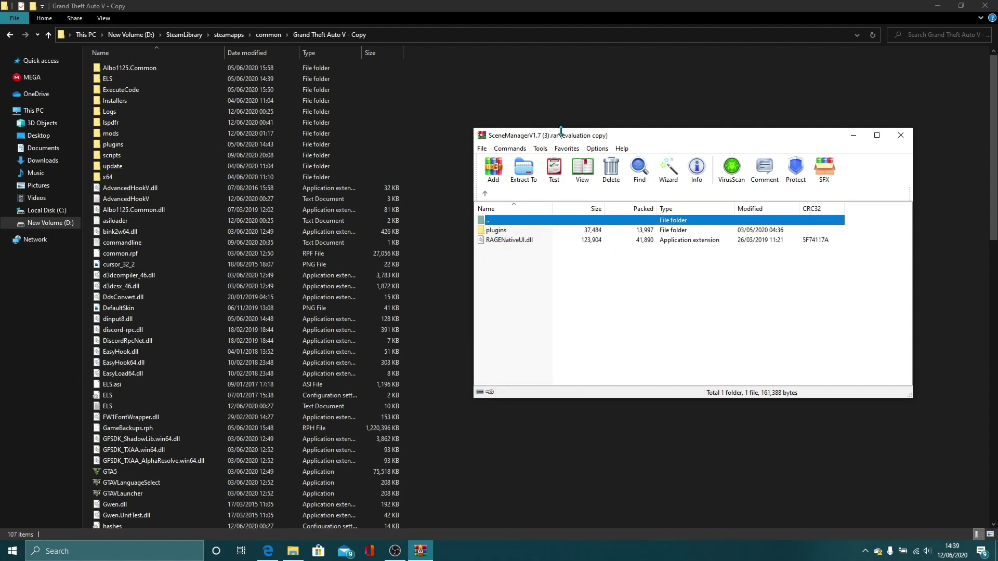
drag(551, 140, 605, 124)
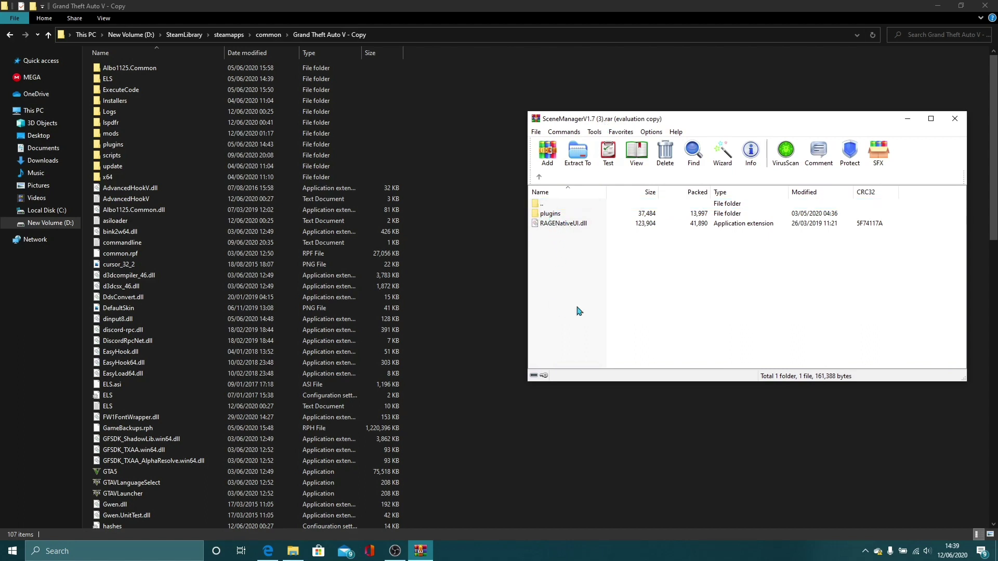
Drag plugins and RAGENativeUI.dll into the game folder, replacing the existing DLL.
drag(620, 285, 743, 227)
drag(783, 213, 754, 217)
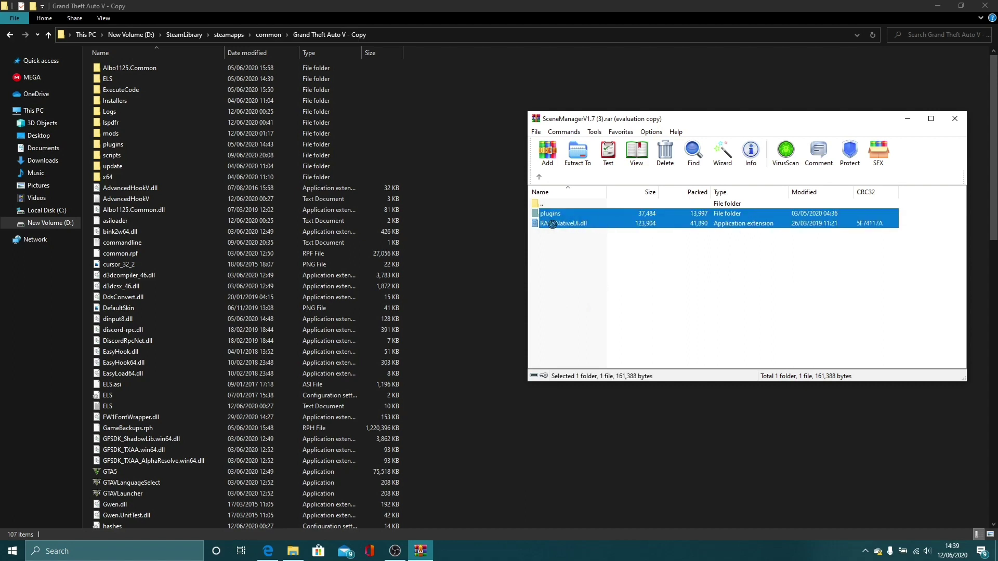
drag(470, 191, 471, 191)
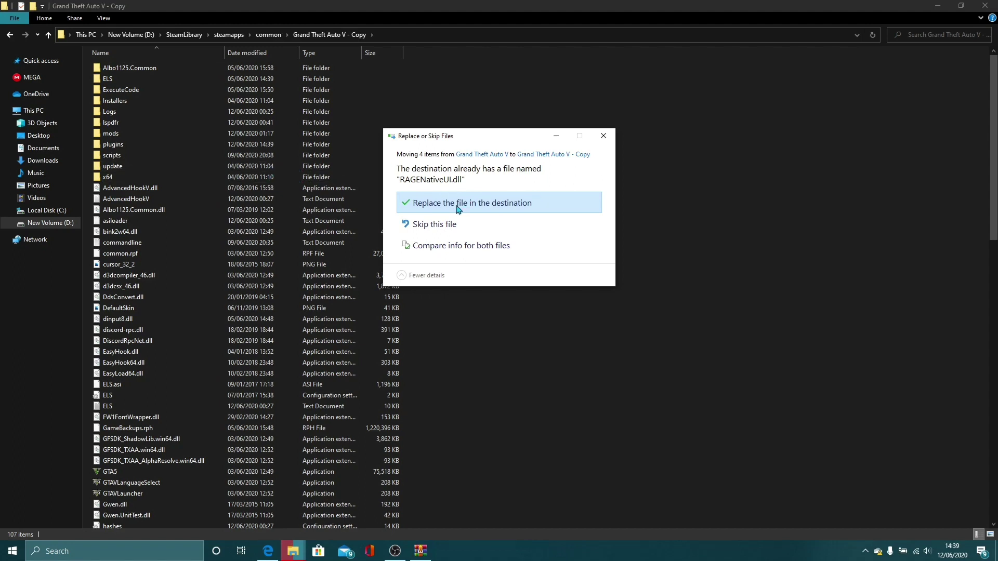
click(453, 203)
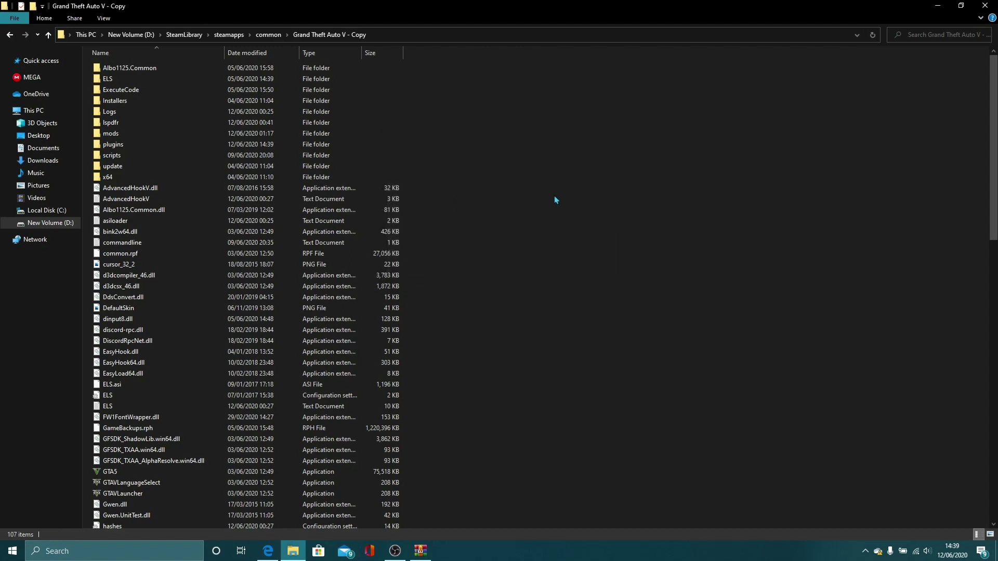
scroll(554, 199, down, 1)
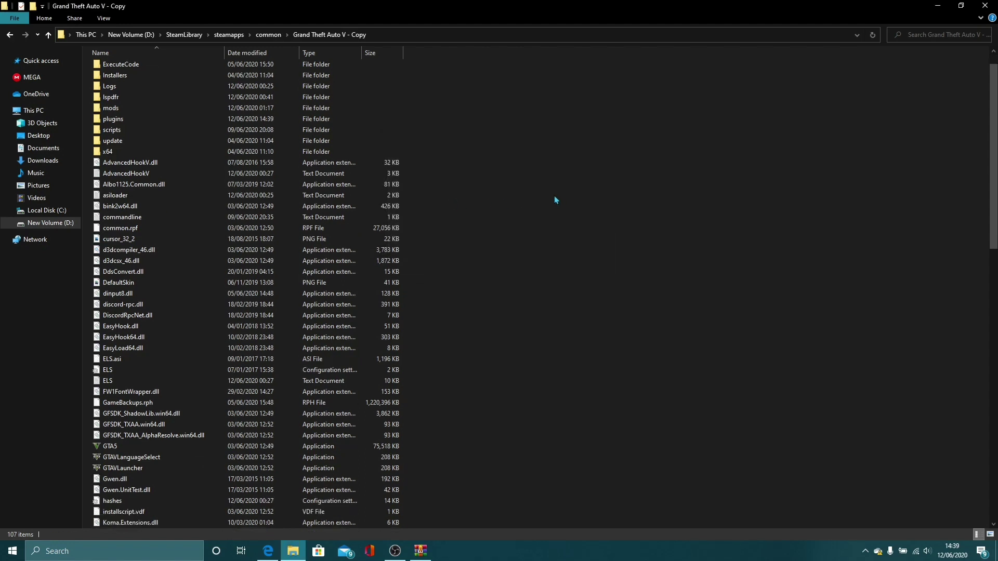